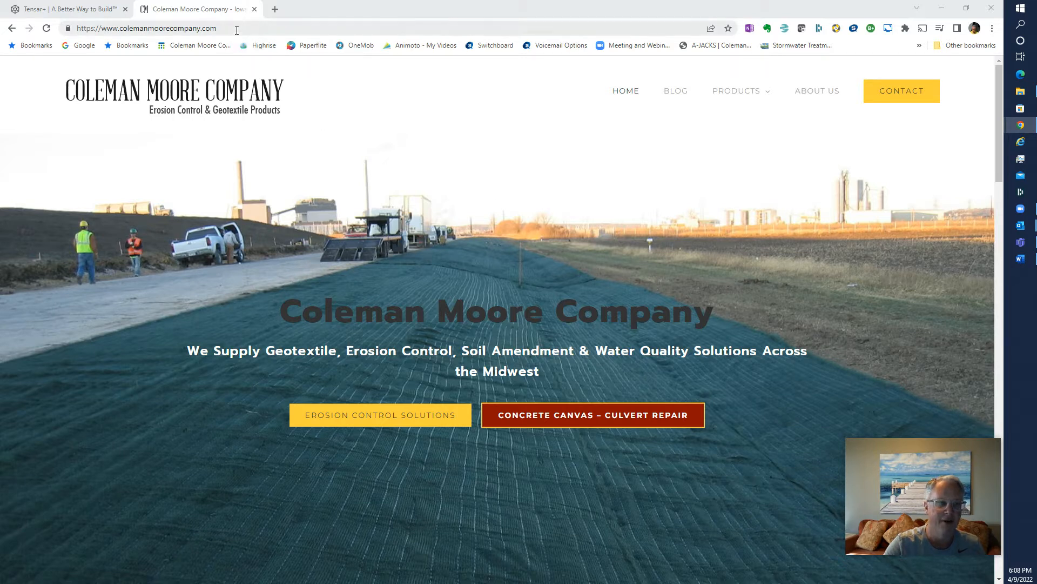
left_click(236, 30)
key("BackSpace")
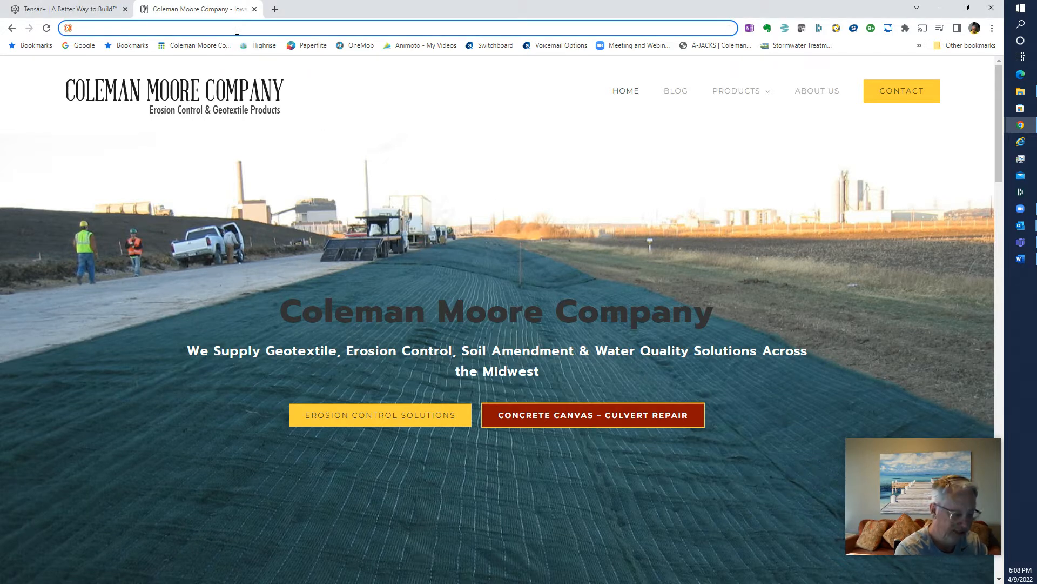
type("www")
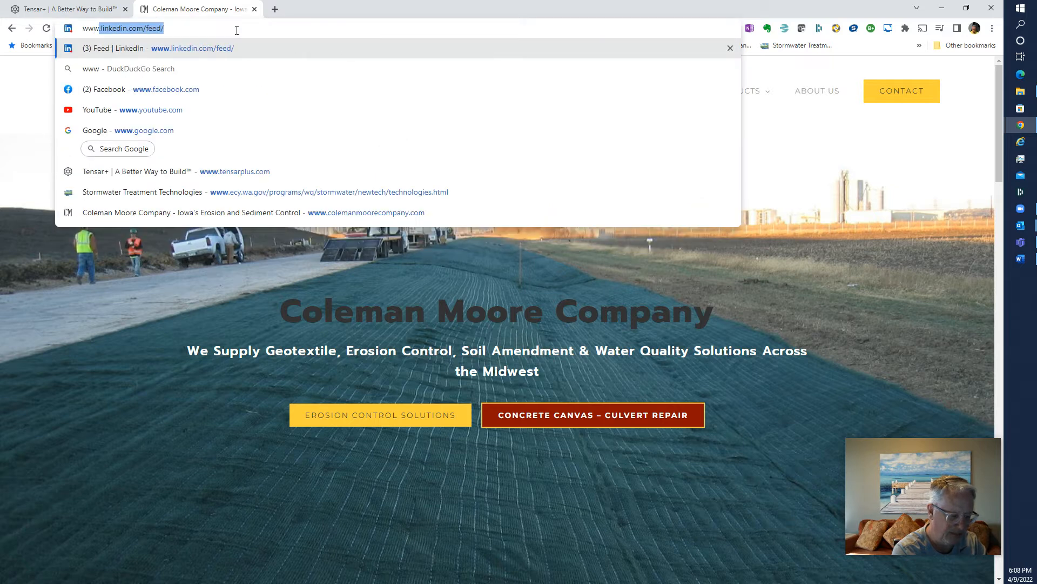
type(".")
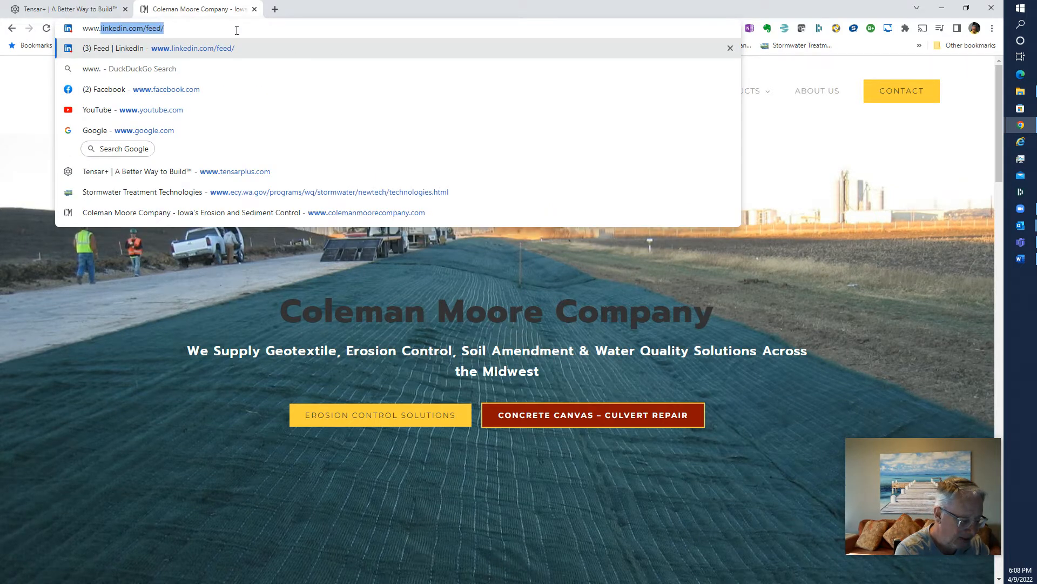
type("tensa")
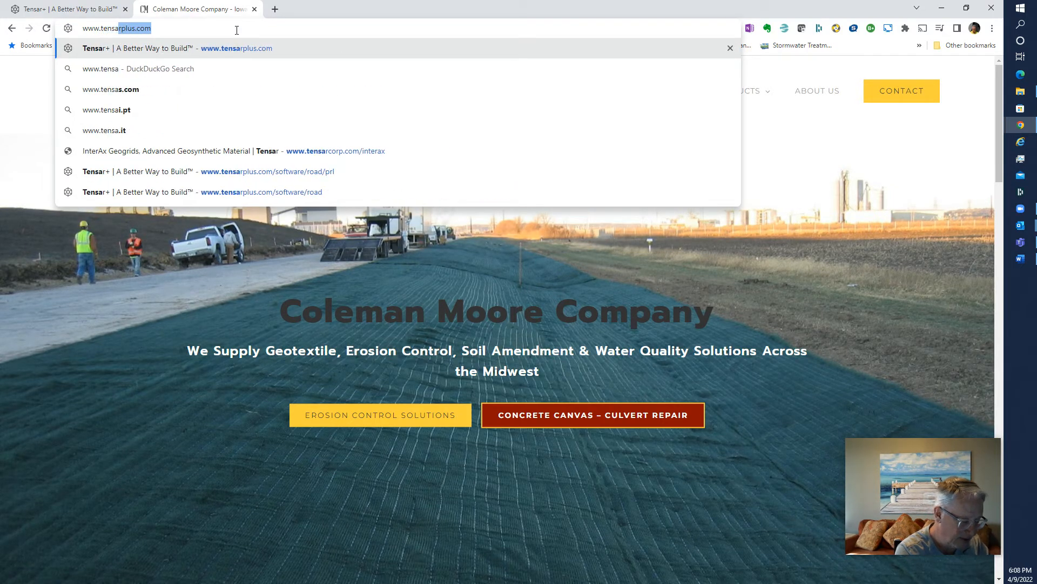
type("plus")
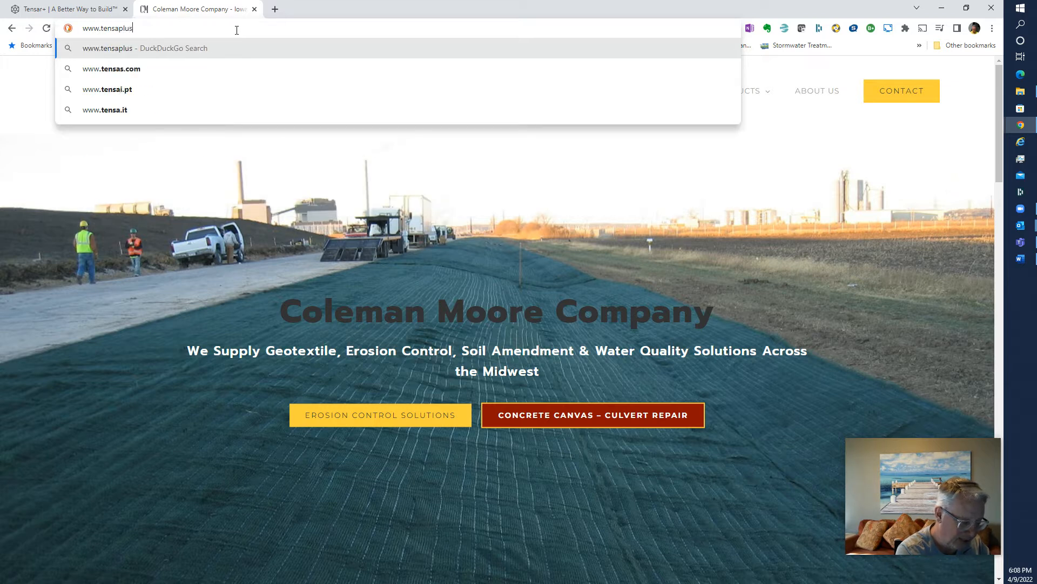
type(".com")
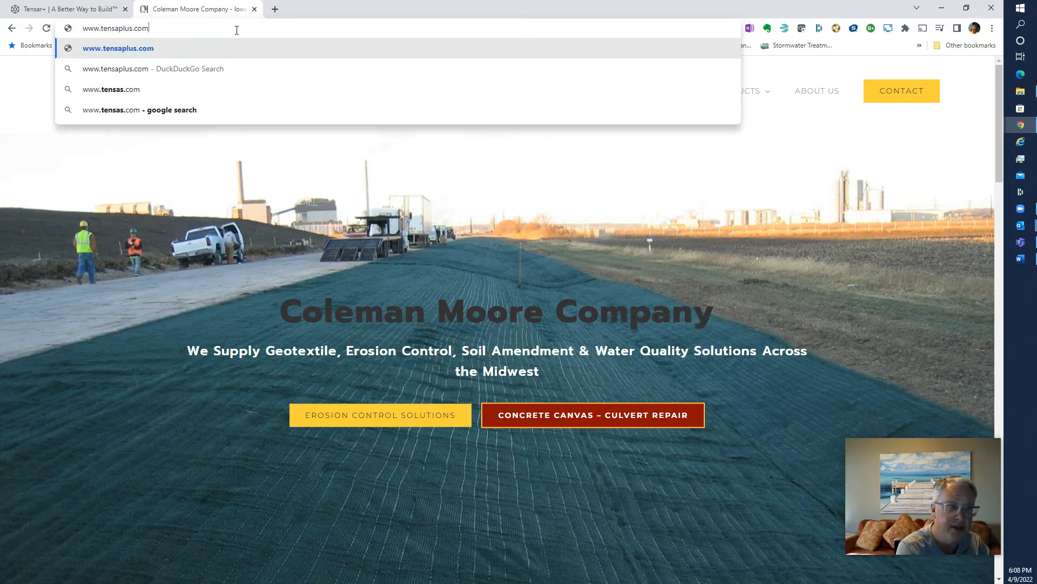
key("Return")
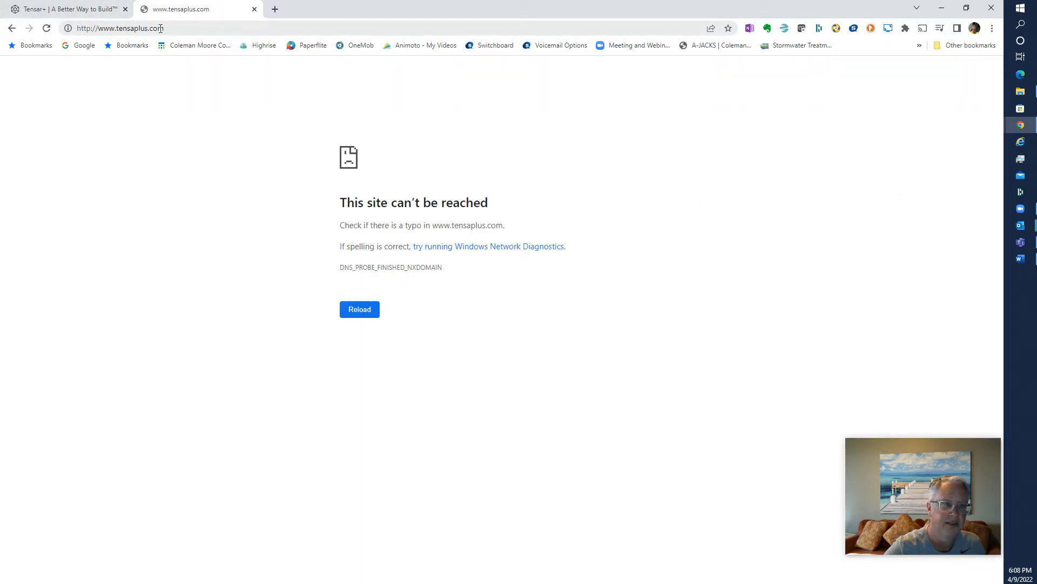
left_click(133, 29)
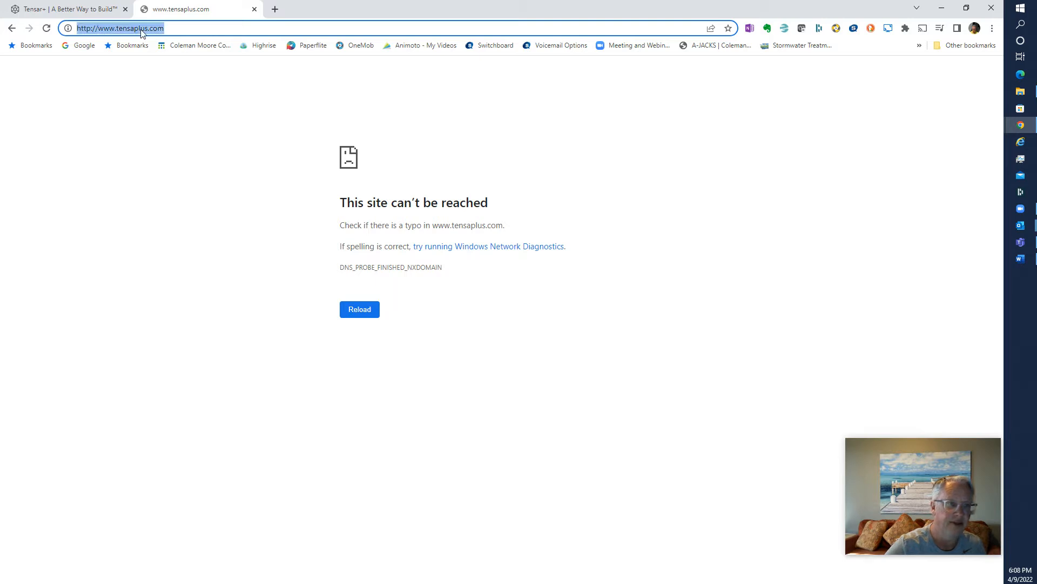
left_click(137, 29)
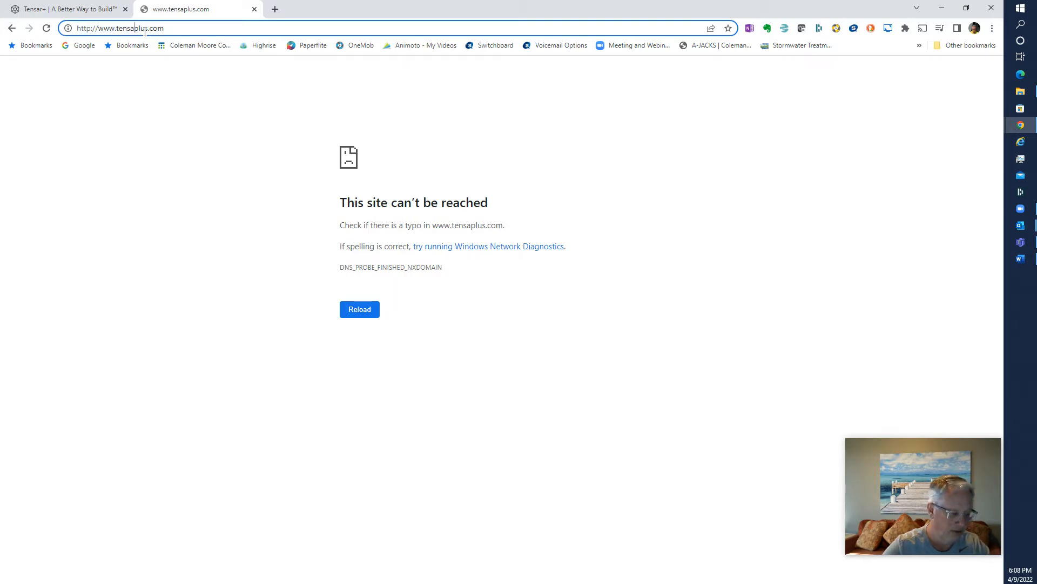
type("r")
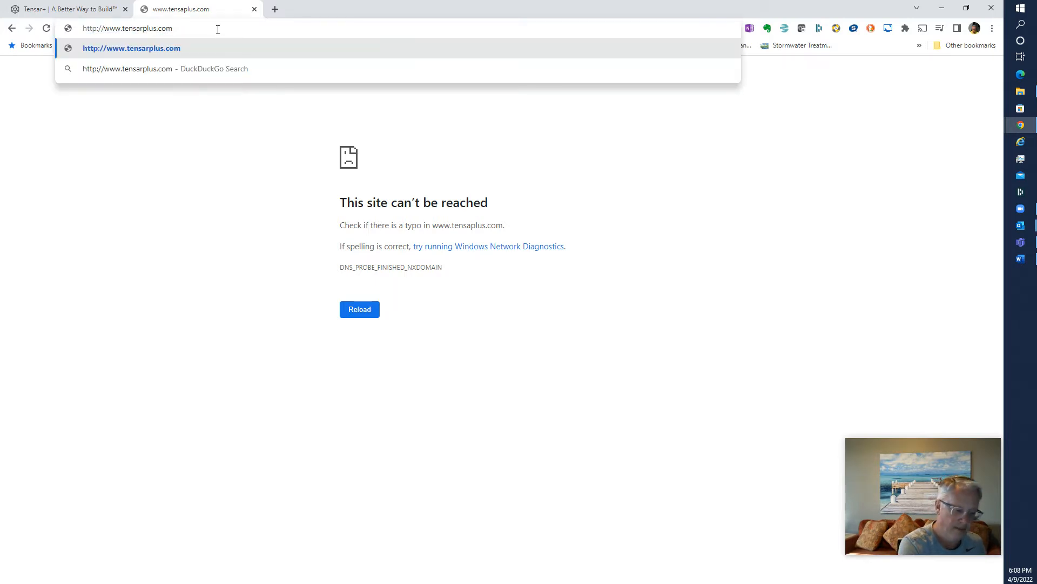
key("Return")
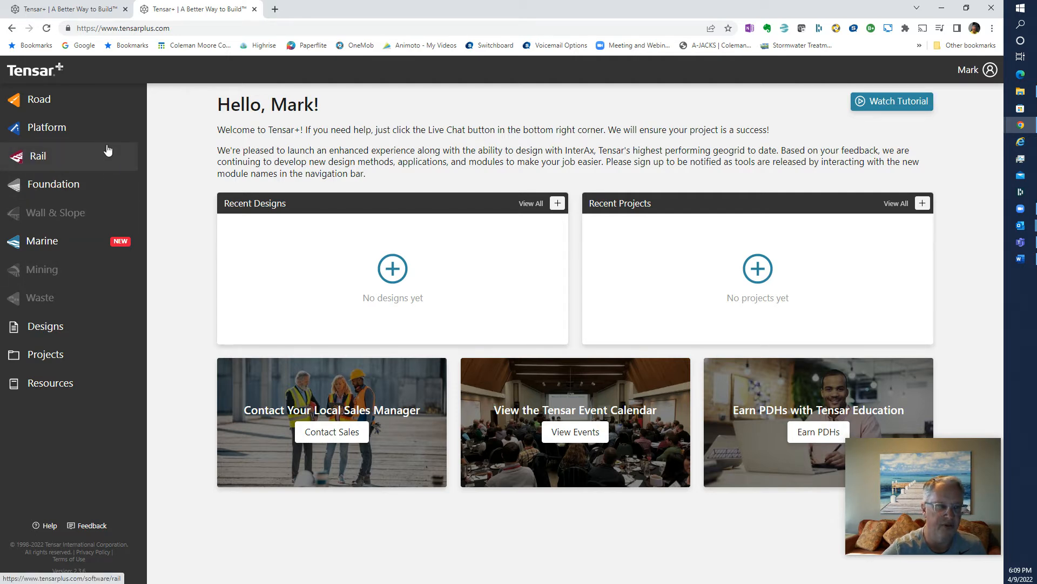
Start a Pass a Proof Roll road design with a Loaded dump truck as the vehicle and 0.5 in allowable deformation.
left_click(44, 104)
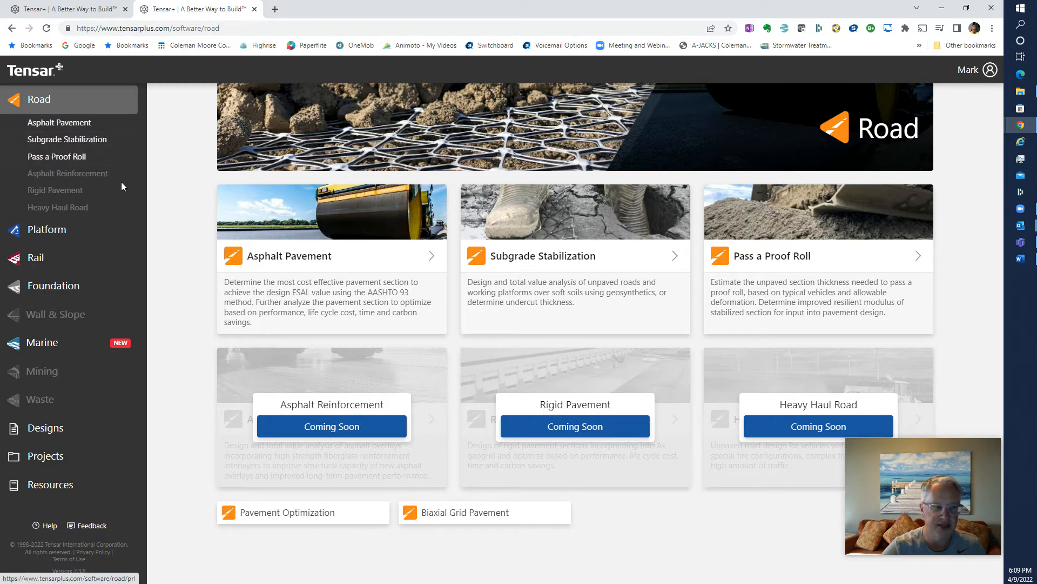
left_click(53, 159)
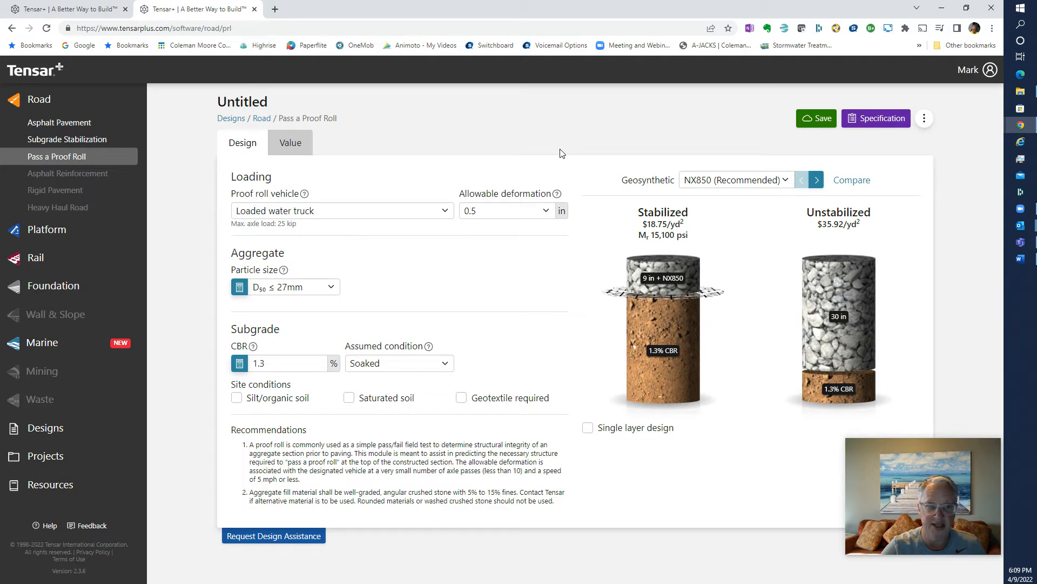
left_click(445, 212)
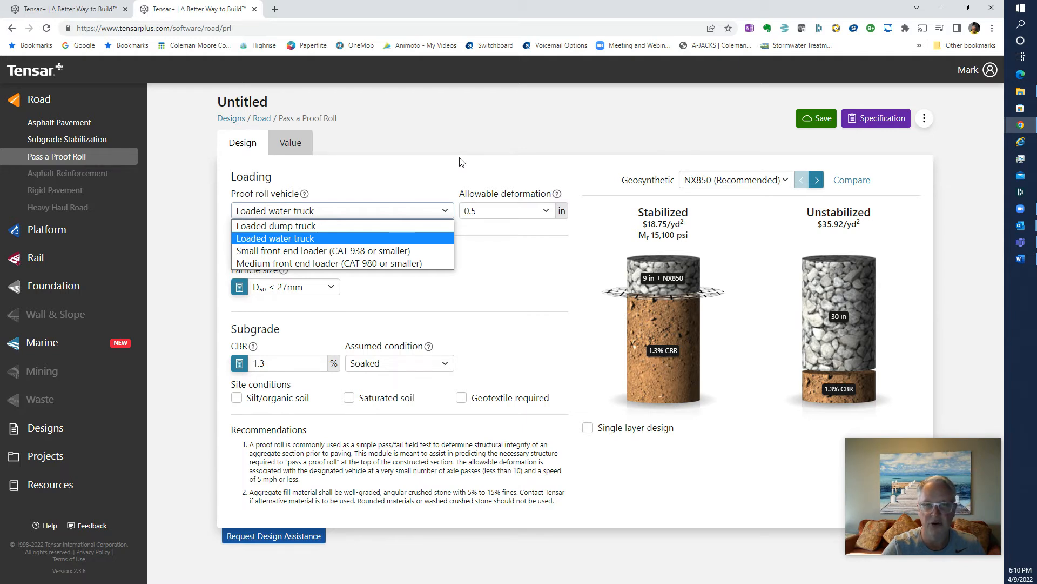
left_click(339, 226)
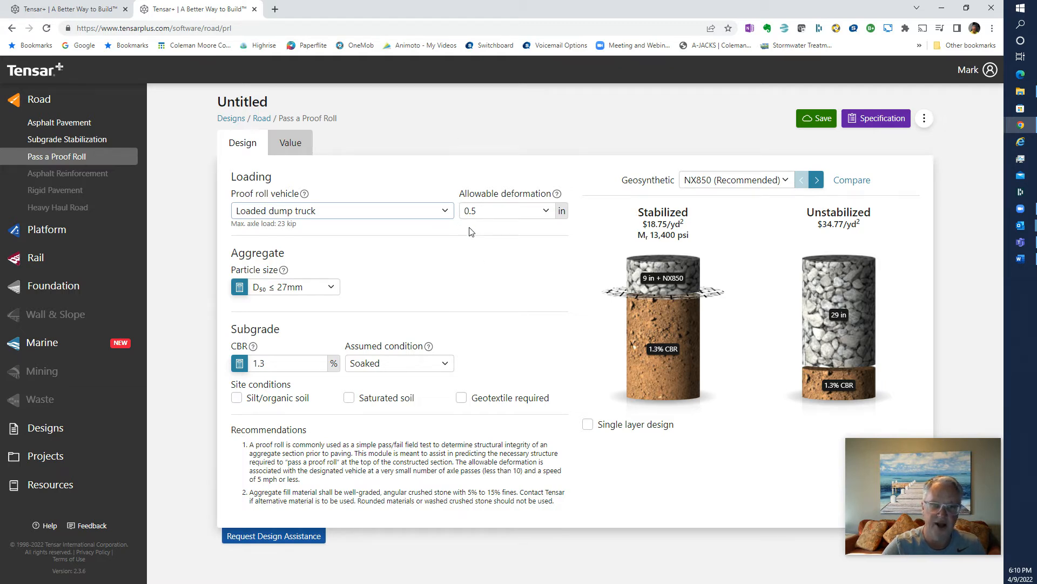
left_click(547, 211)
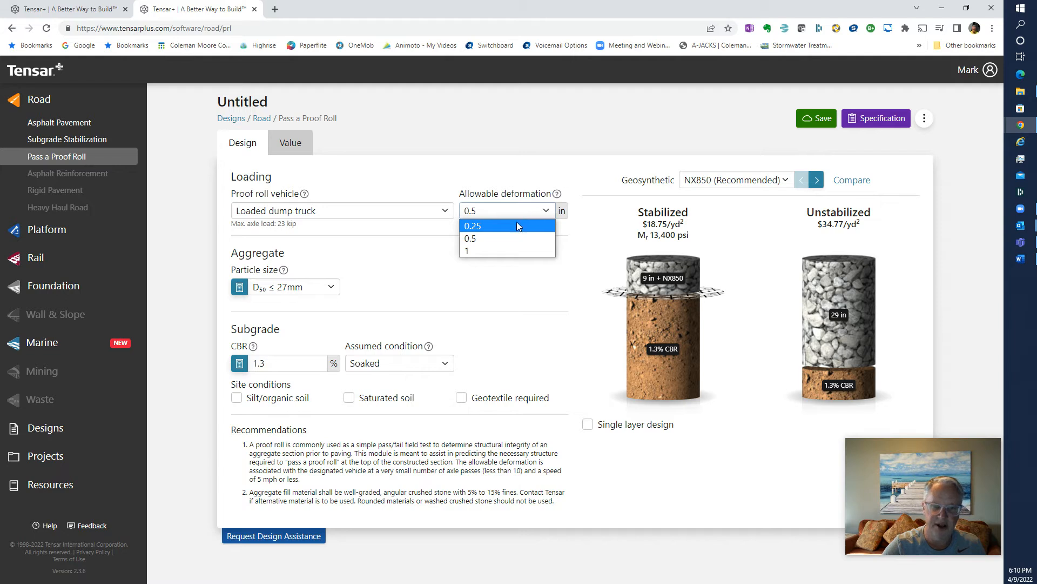
left_click(517, 238)
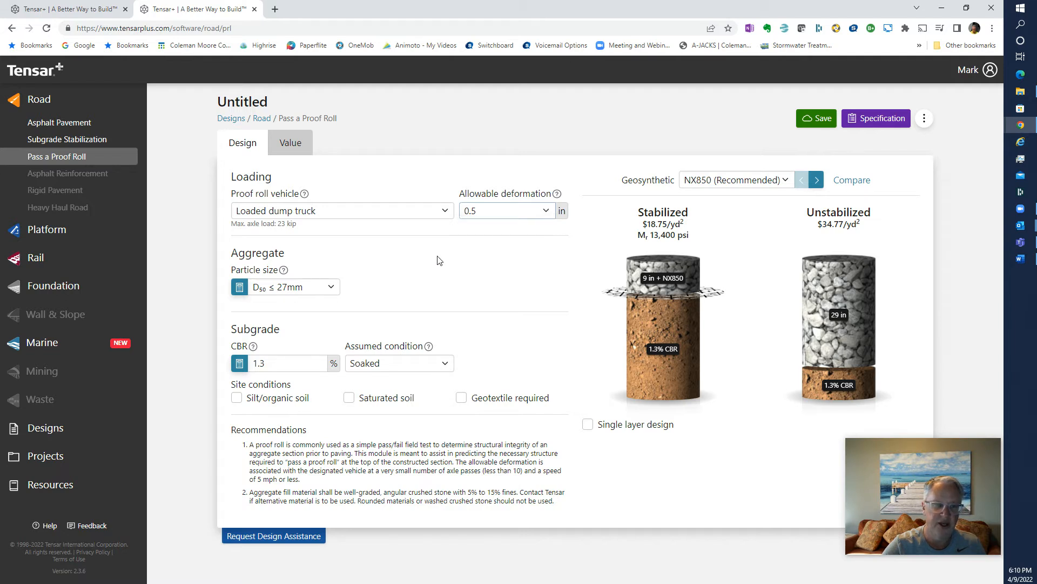
Choose the D50 ≤ 27mm aggregate particle size and set the subgrade CBR to 1.5%.
left_click(333, 286)
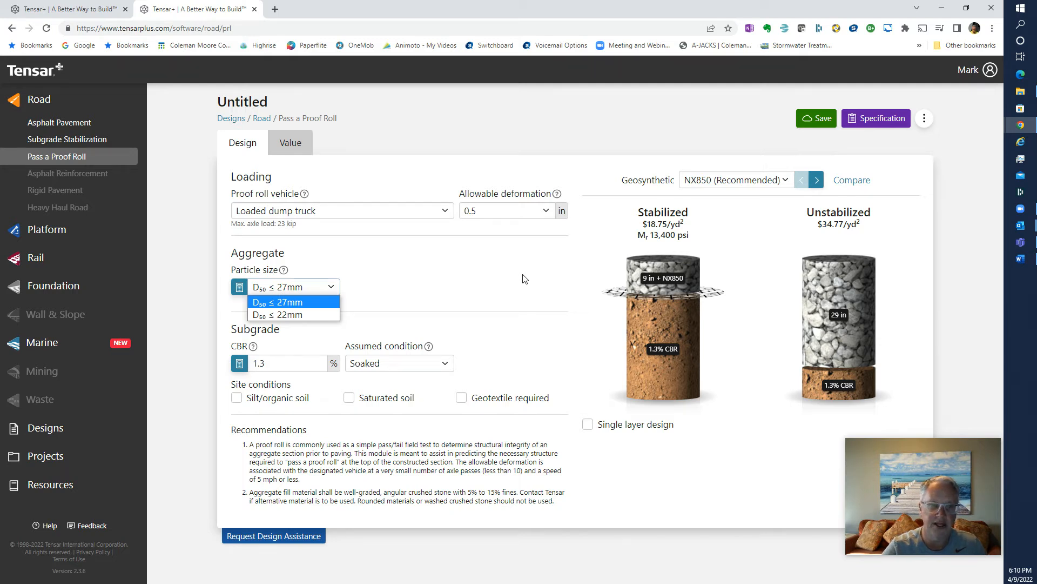
left_click(306, 288)
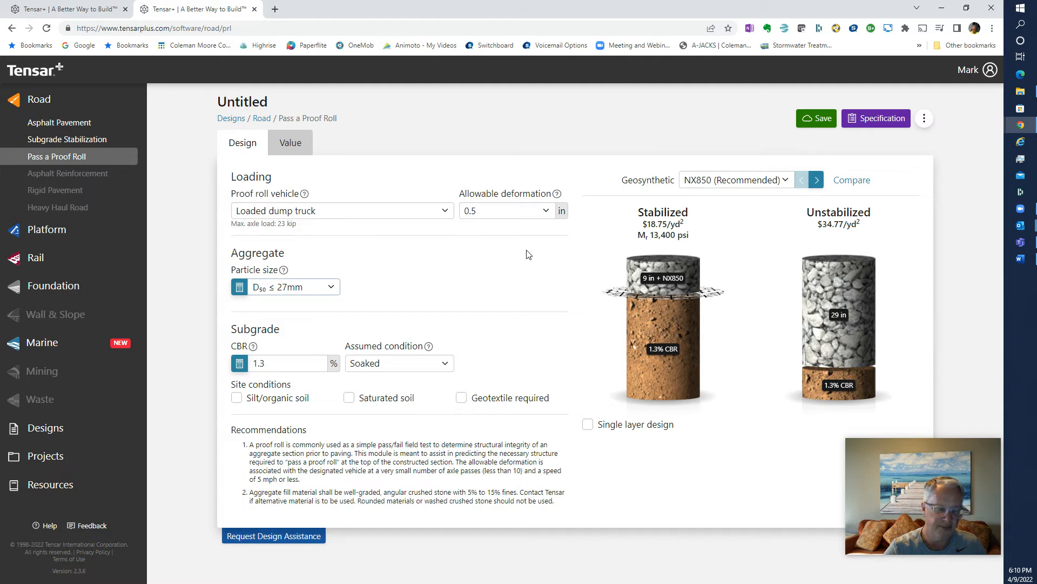
left_click(282, 366)
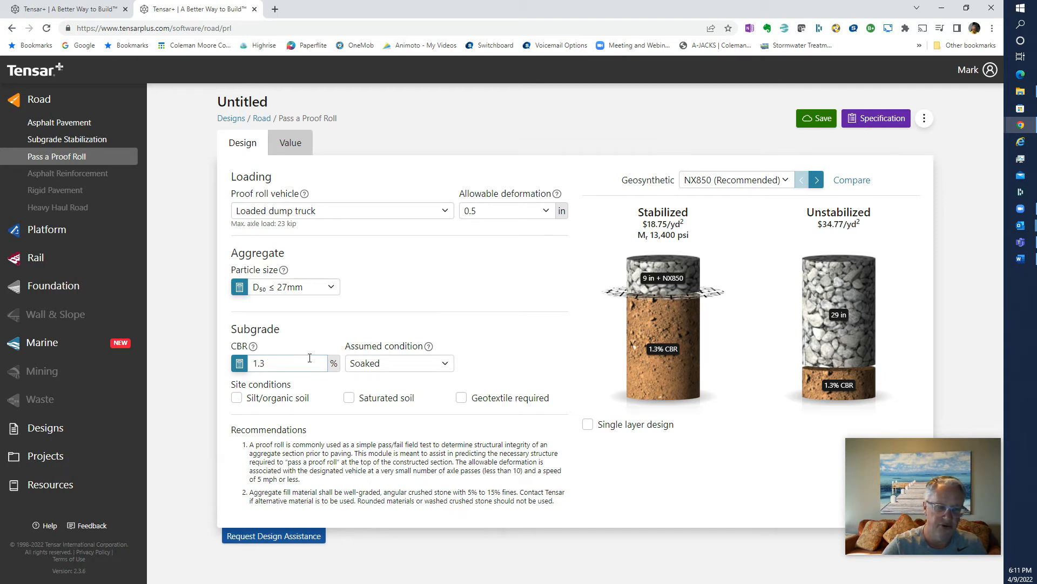
key("BackSpace")
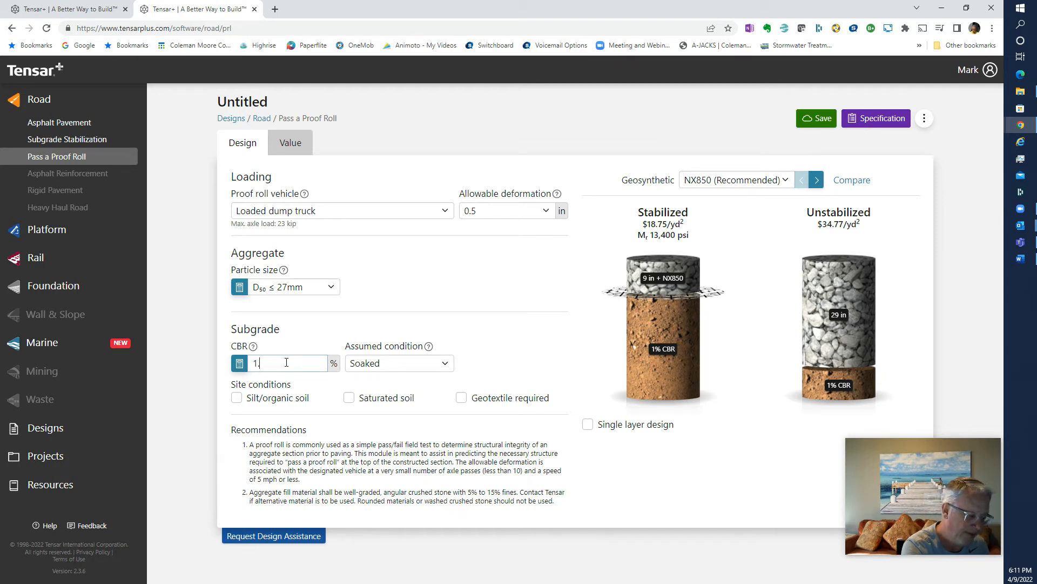
type("5")
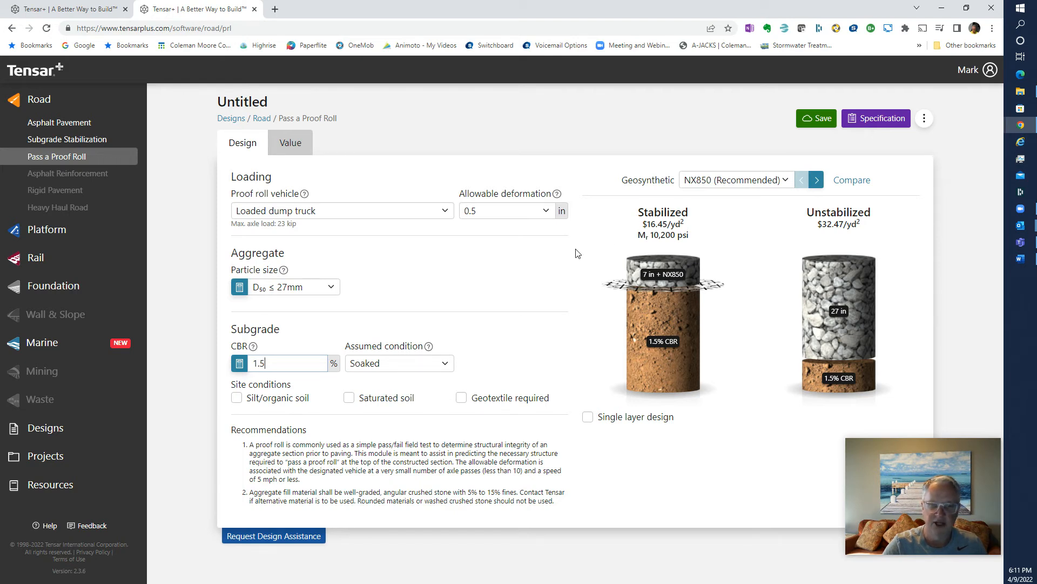
Set the excavation depth to 8 in in the design's value analysis.
left_click(288, 145)
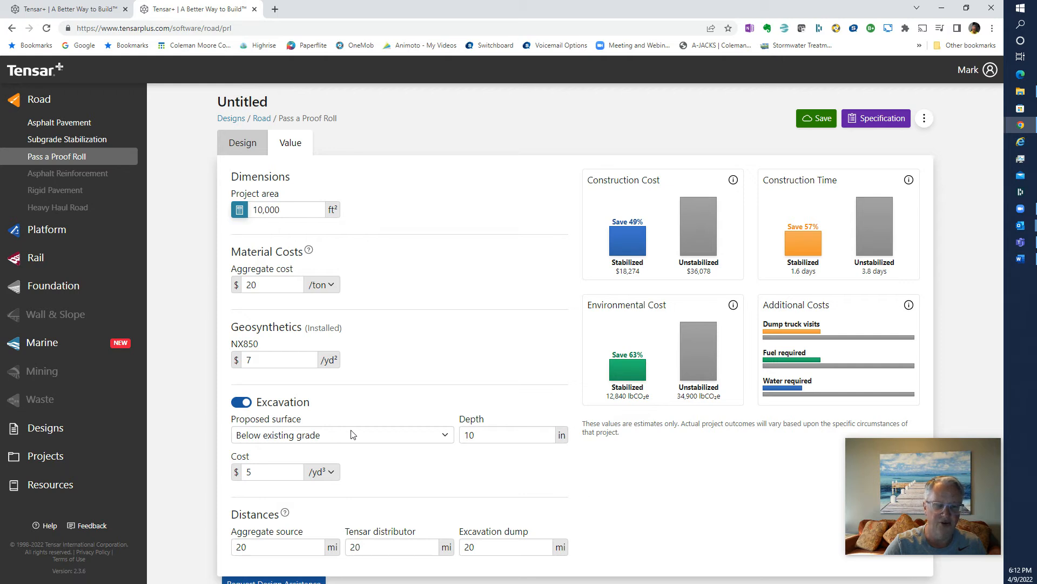
left_click(480, 435)
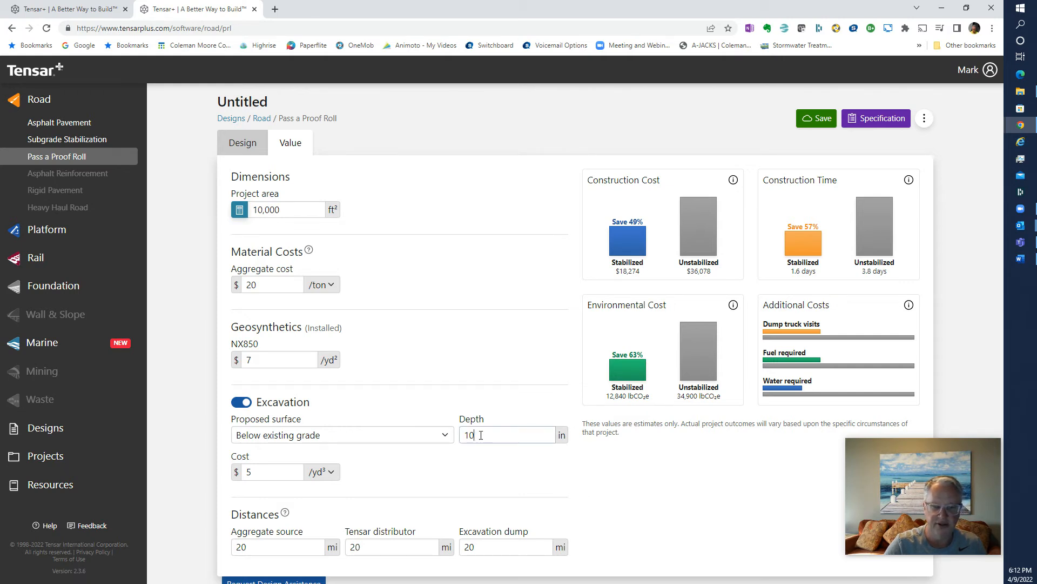
key("BackSpace")
key("BackSpace")
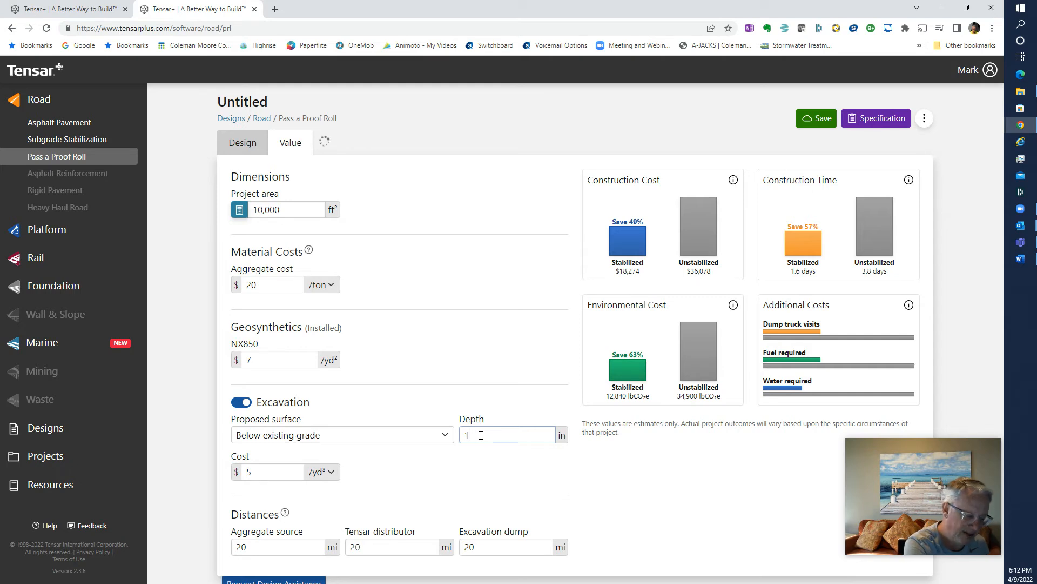
type("8")
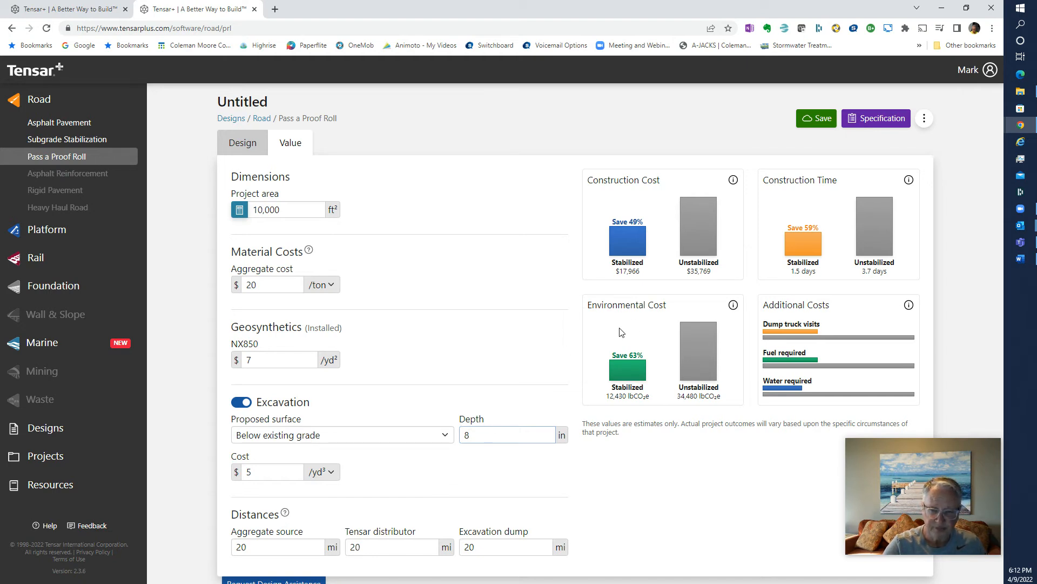
Review the stabilized and unstabilized sections alongside their construction cost, time and environmental estimates.
left_click(242, 151)
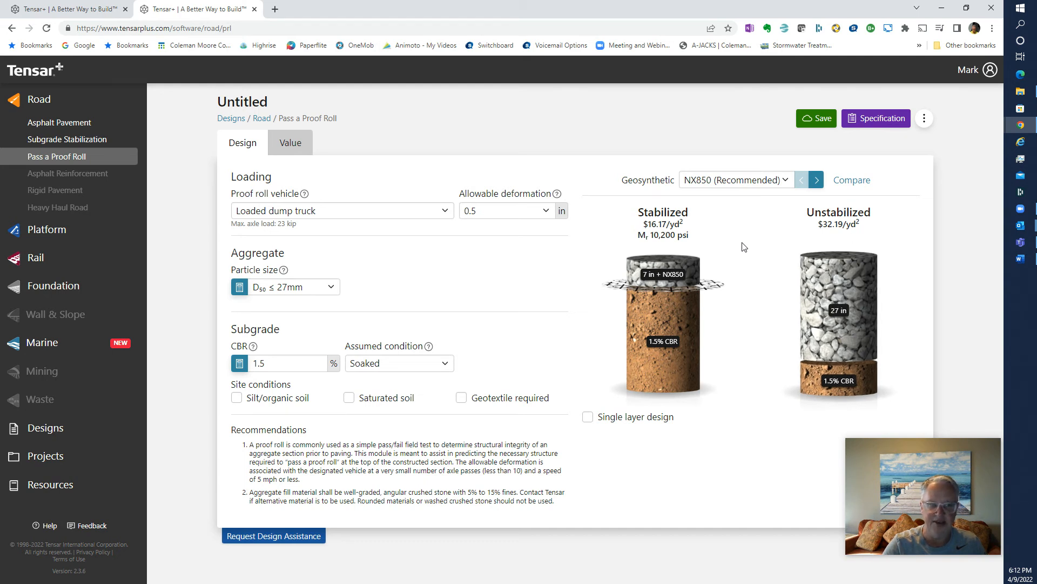
left_click(296, 143)
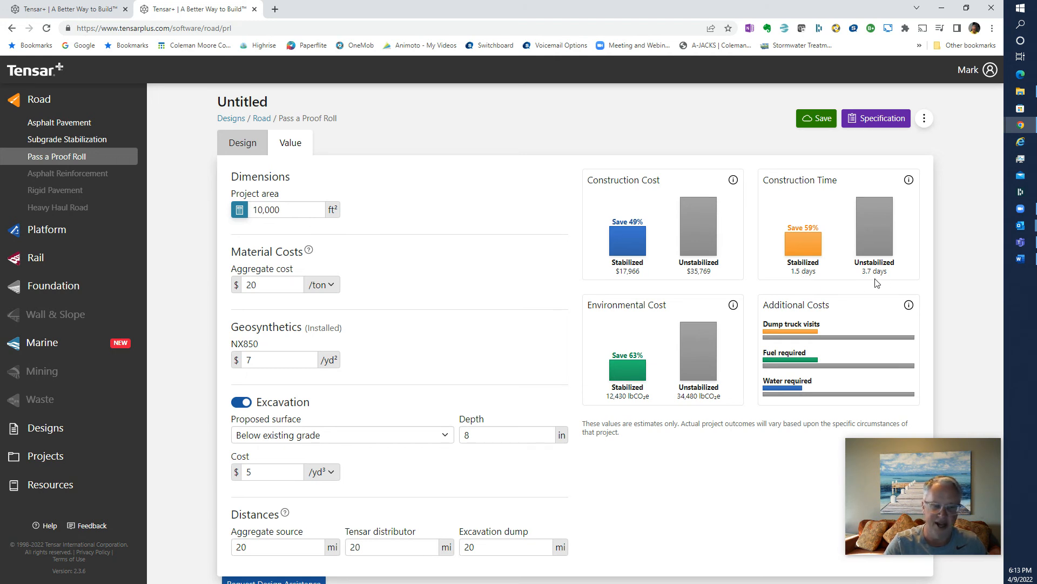
left_click(233, 152)
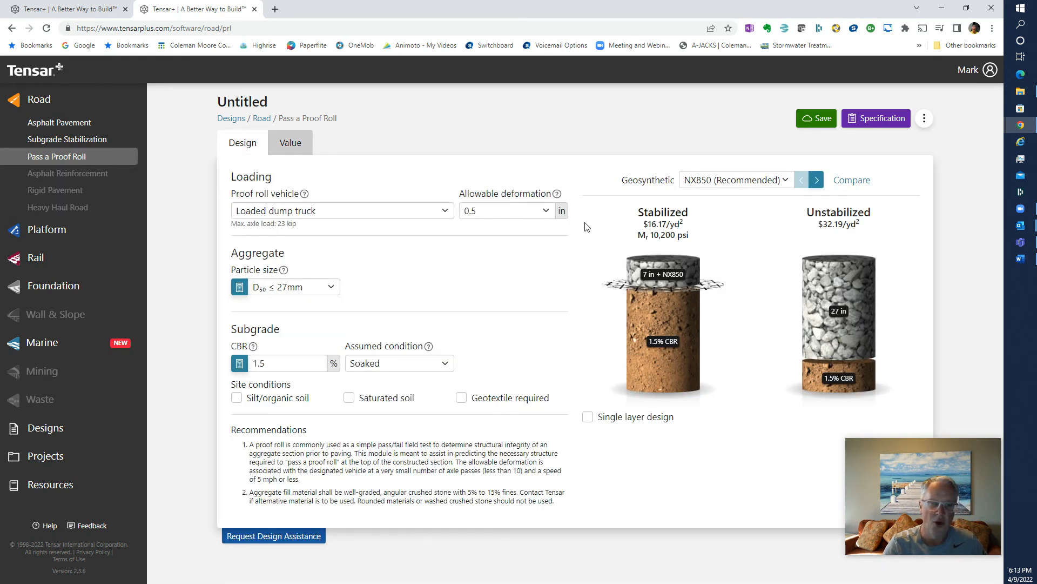